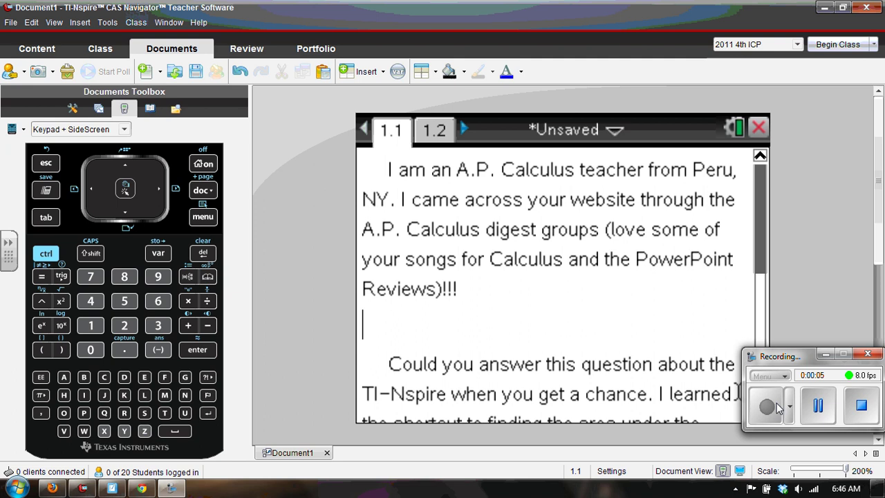
# Paste the covenantchristian.org Calculus page URL onto the blank line of the page 1.1 note, then scroll through the question
pyautogui.click(488, 336)
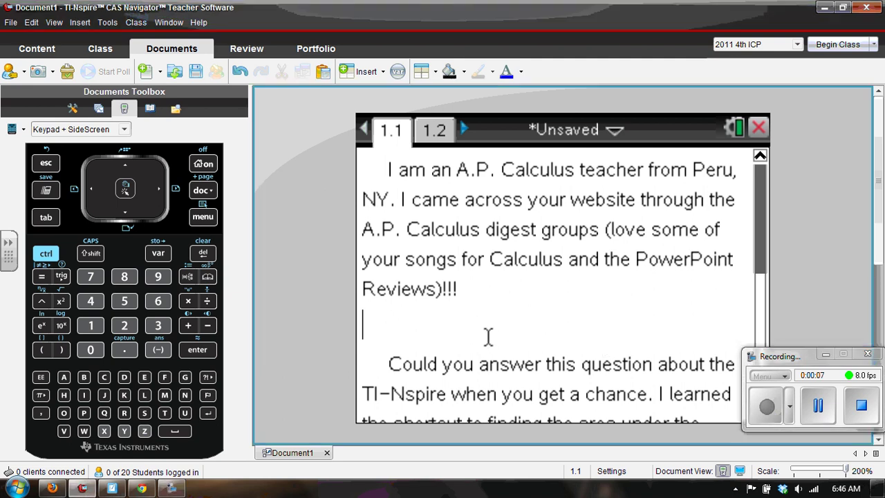
pyautogui.write('http://covenantchristian.org/bird/Calculus.htm')
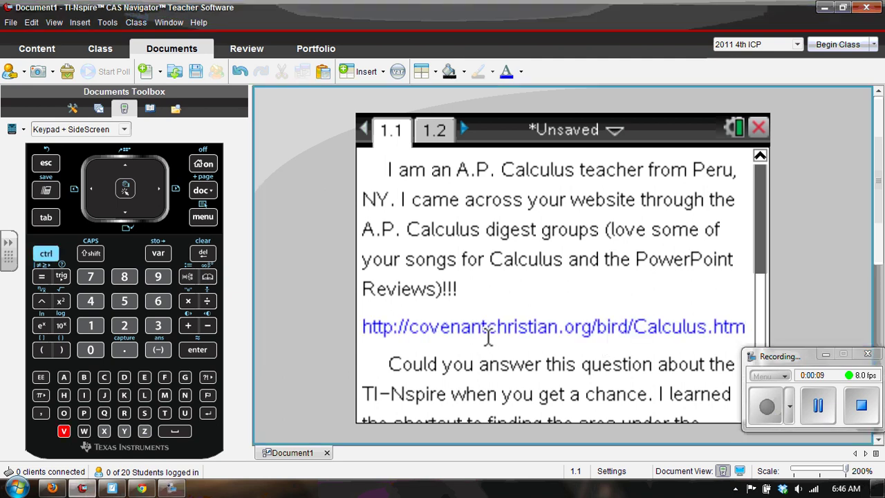
pyautogui.scroll(-2, 760, 273)
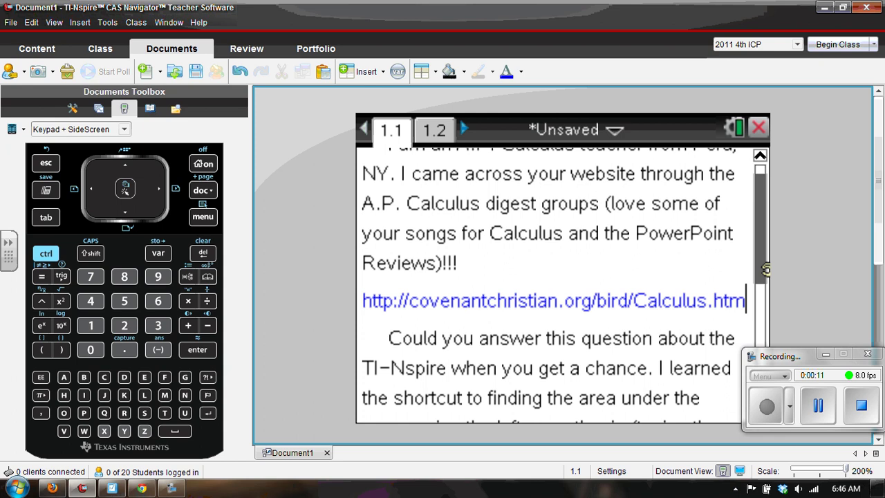
pyautogui.moveTo(766, 277); pyautogui.dragTo(766, 395)
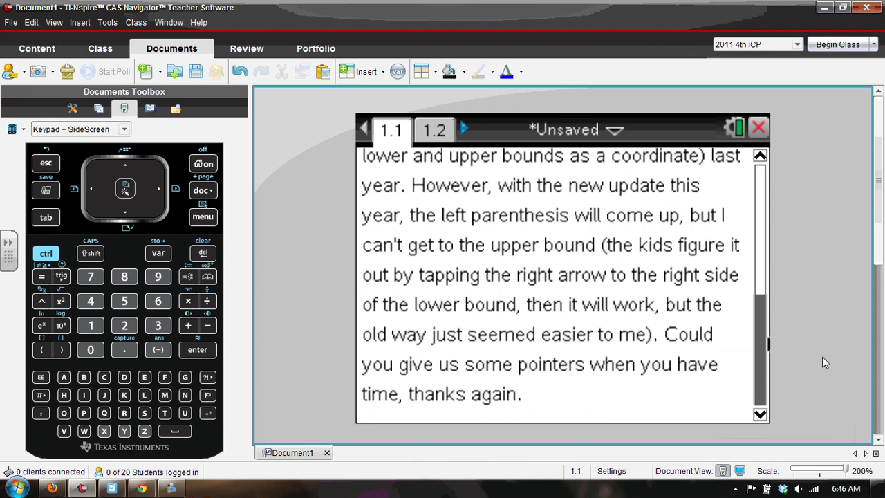
# On page 1.2, start the Analyze Graph > Integral tool on f1(x)=x^2
pyautogui.hotkey('ctrl', 'Right')
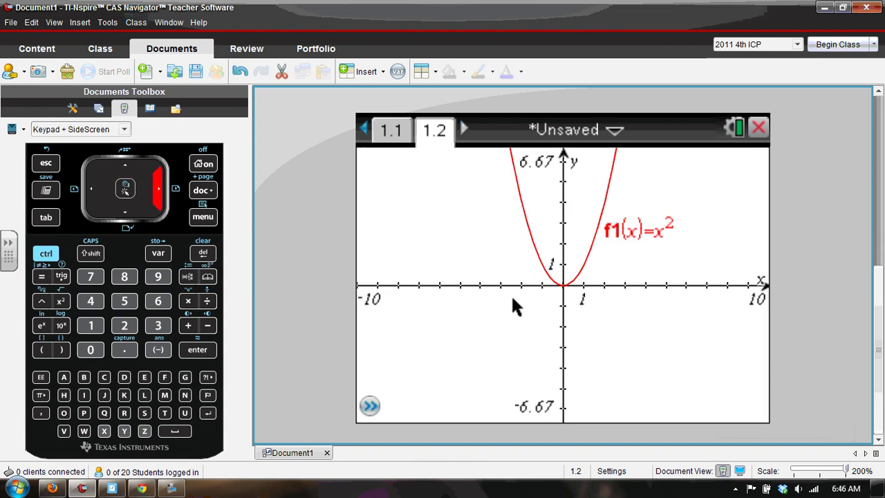
pyautogui.click(204, 217)
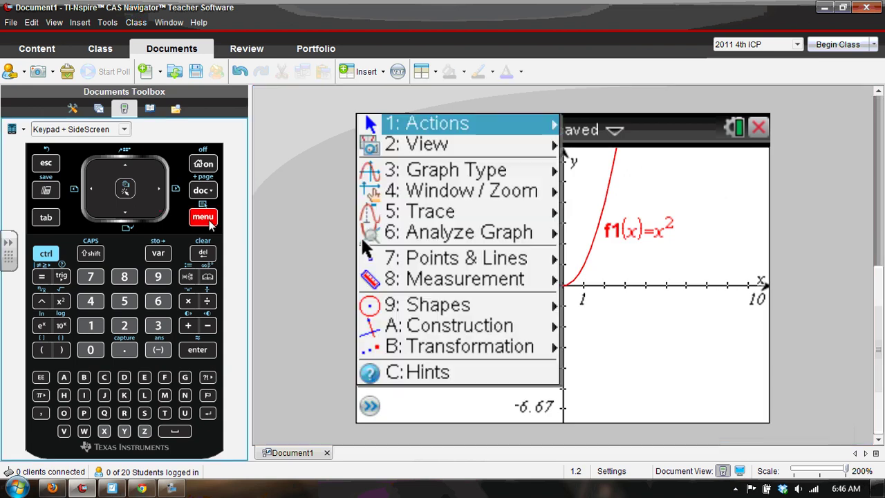
pyautogui.press('Down')
pyautogui.press('Down')
pyautogui.press('Down')
pyautogui.press('Down')
pyautogui.press('Down')
pyautogui.press('Right')
pyautogui.press('Down')
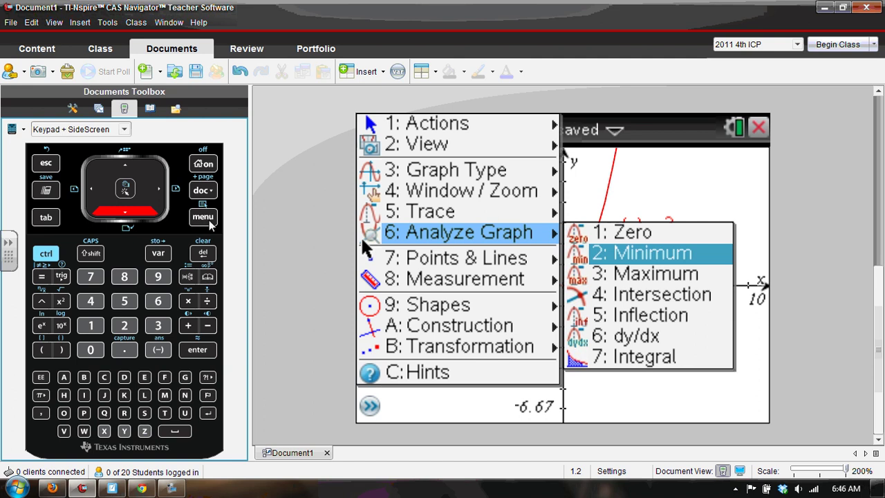
pyautogui.press('Up')
pyautogui.press('Up')
pyautogui.press('Return')
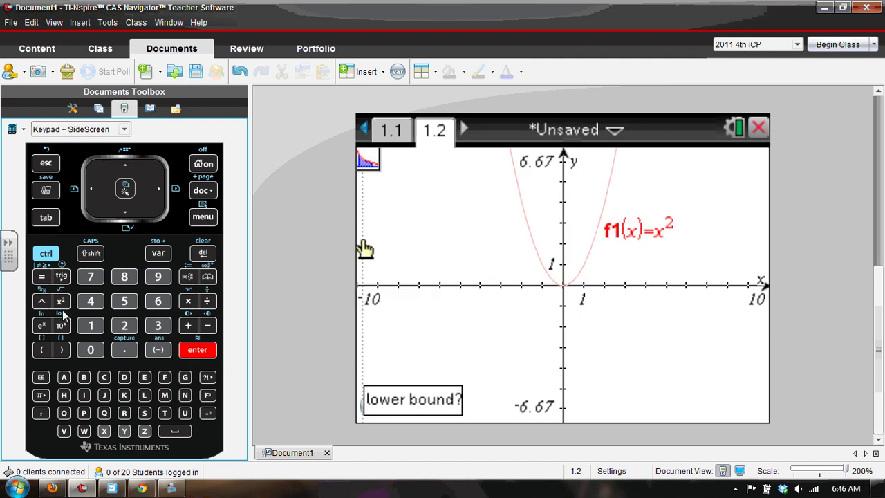
# Enter -2 and -4 as the integral bounds, shading the region valued -18.77
pyautogui.click(43, 351)
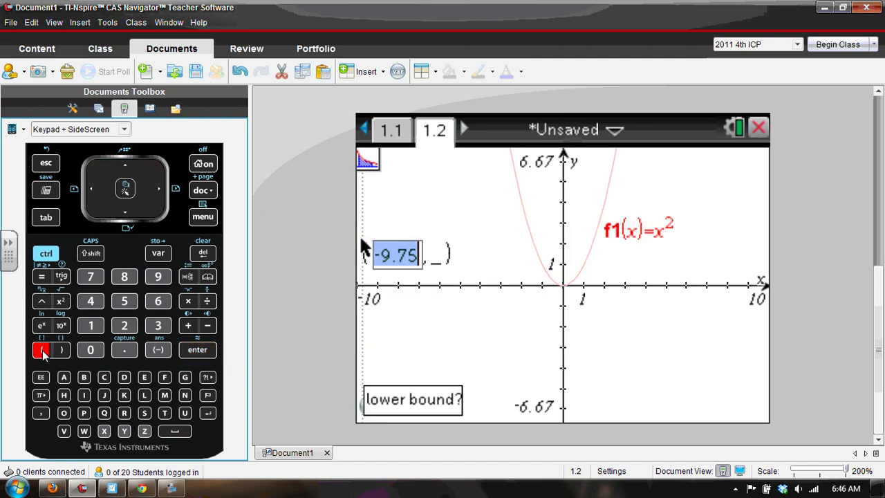
pyautogui.write('-2')
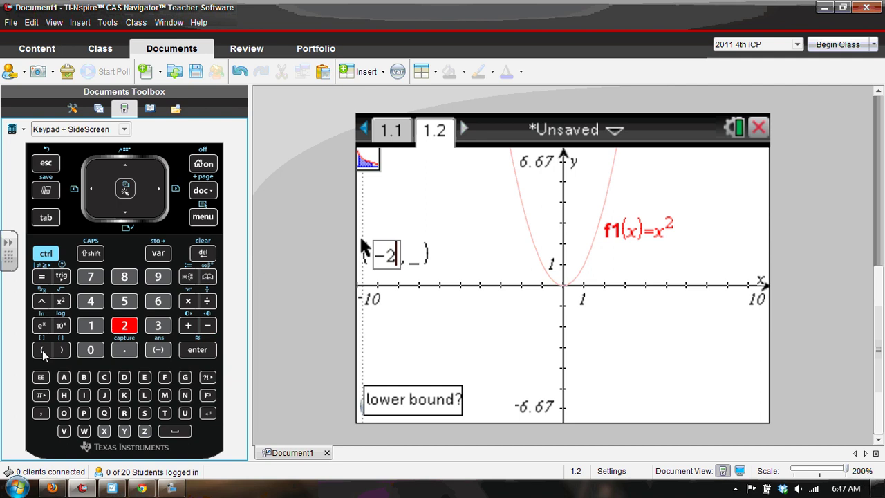
pyautogui.press('Return')
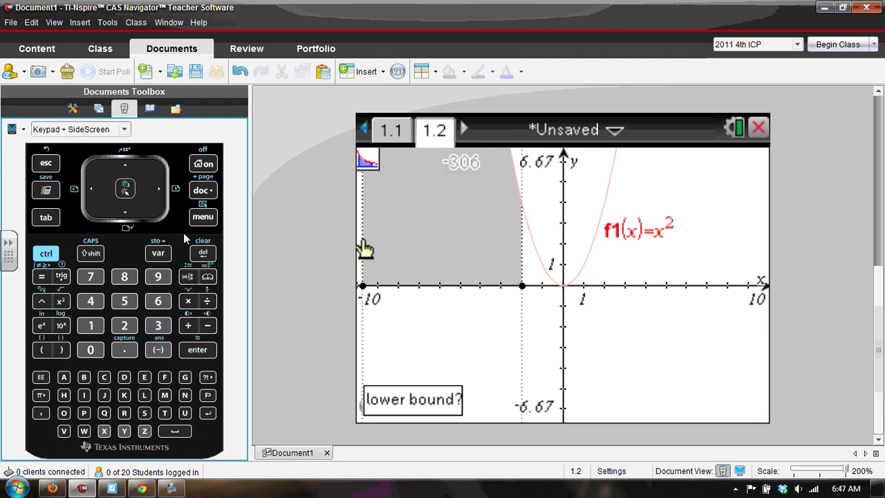
pyautogui.press('(')
pyautogui.write('-4')
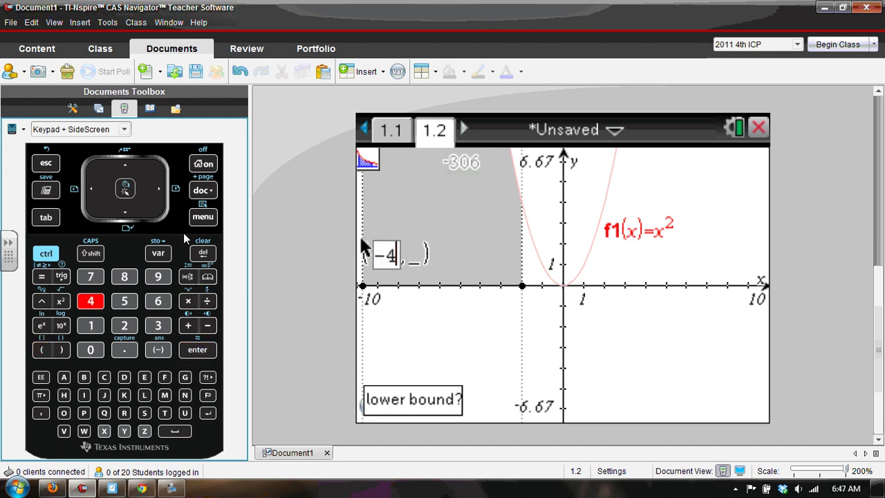
pyautogui.press('Return')
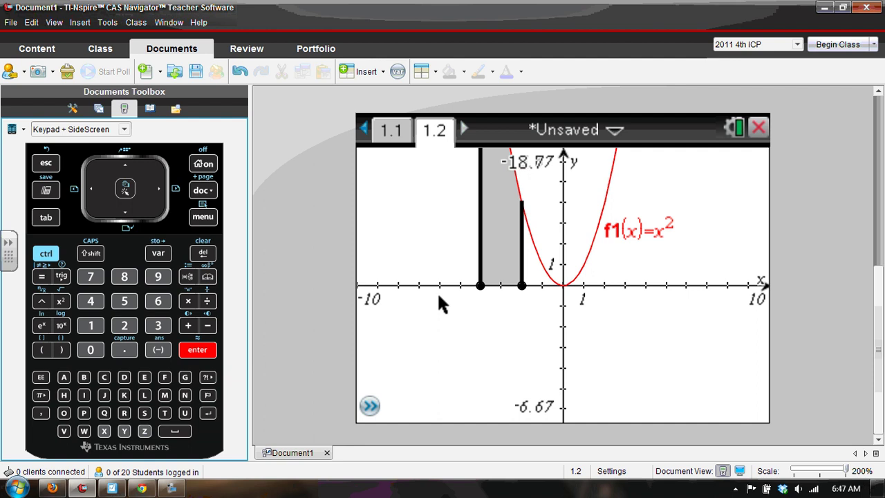
pyautogui.click(202, 217)
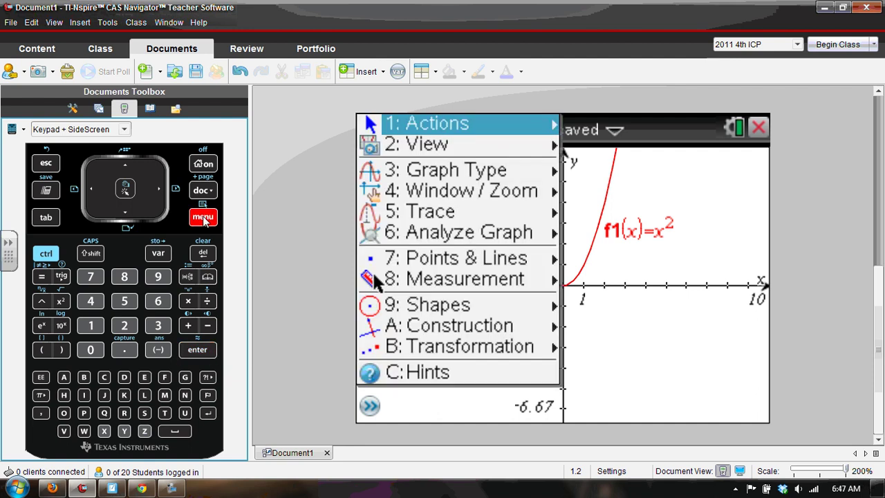
pyautogui.press('Escape')
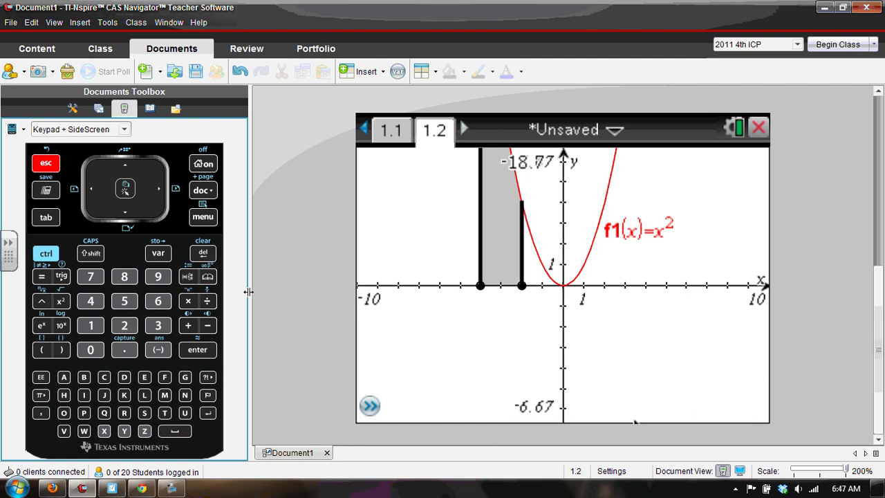
pyautogui.click(203, 217)
pyautogui.press('Down')
pyautogui.press('Down')
pyautogui.press('Down')
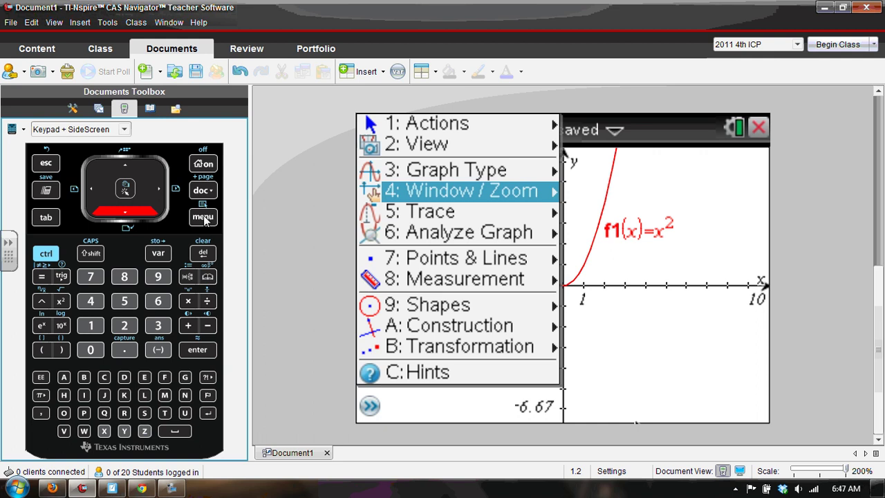
pyautogui.press('Down')
pyautogui.press('Down')
pyautogui.press('Return')
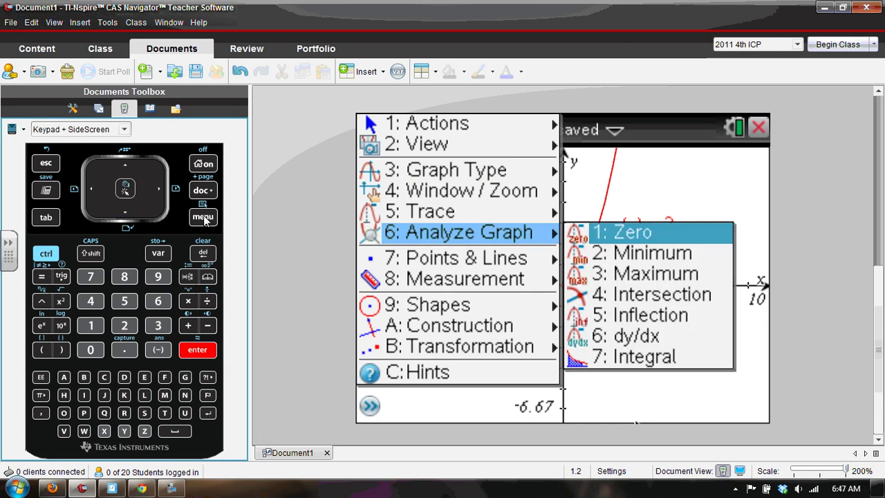
pyautogui.press('Up')
pyautogui.press('Return')
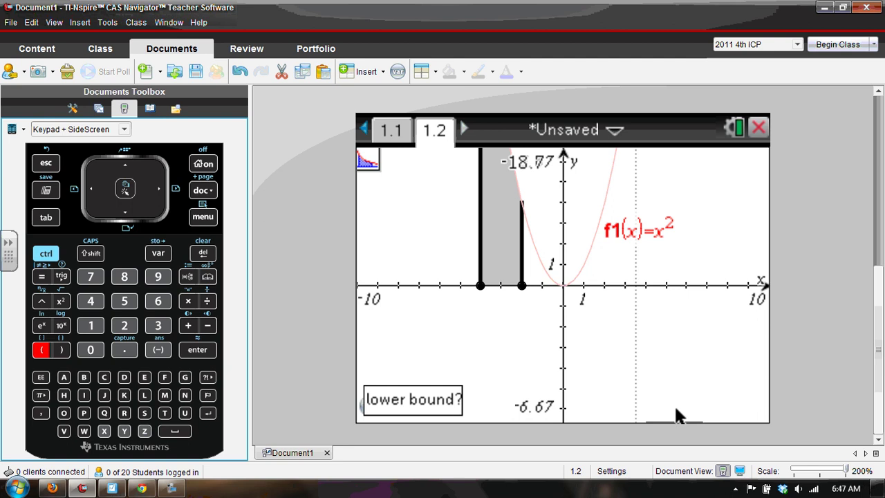
pyautogui.press('Escape')
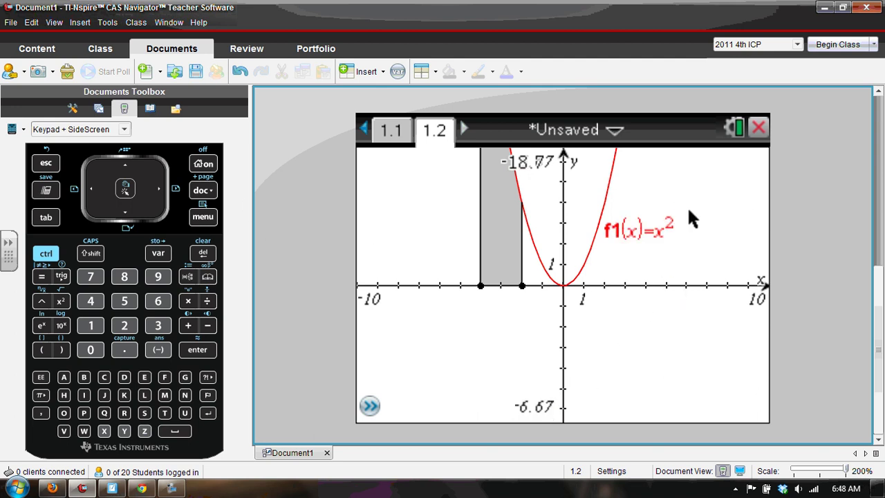
# Start the Analyze Graph > Integral tool on f1(x)=x^2
pyautogui.click(109, 196)
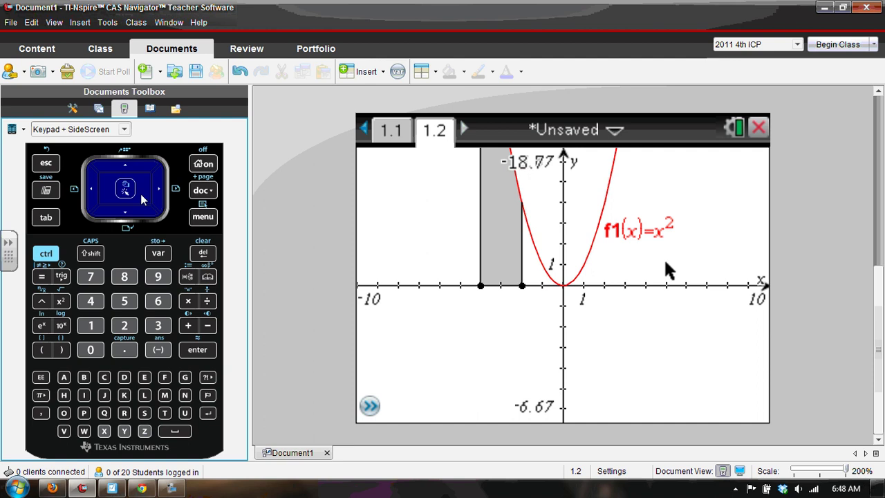
pyautogui.click(200, 218)
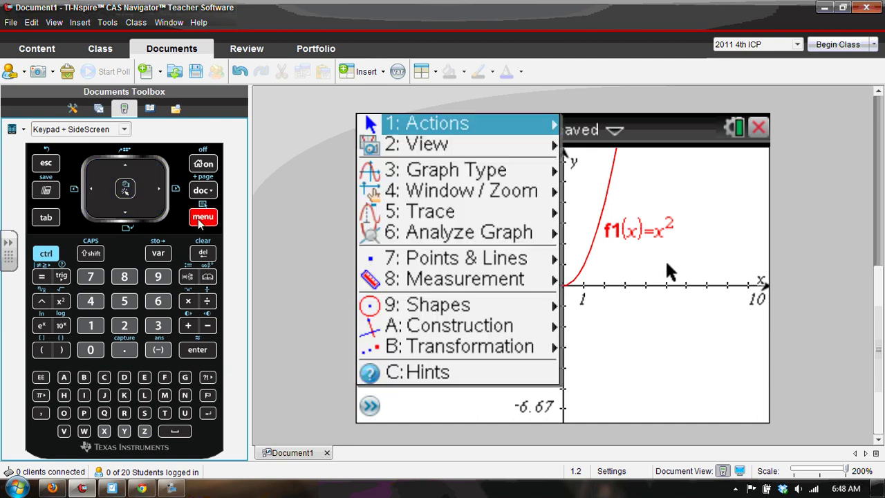
pyautogui.press('6')
pyautogui.press('1')
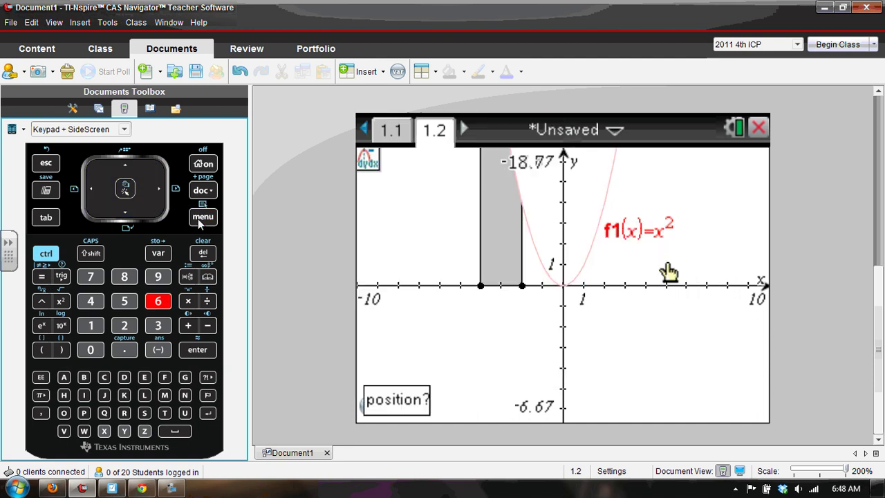
pyautogui.click(201, 218)
pyautogui.press('6')
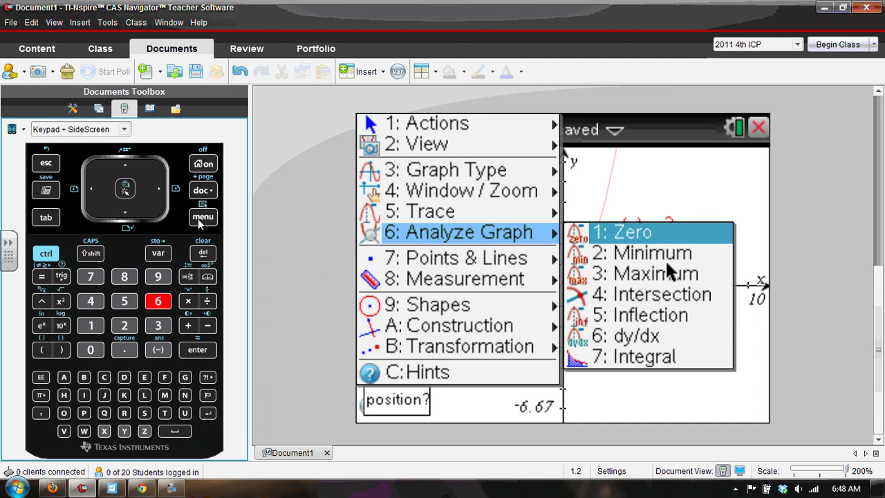
pyautogui.press('7')
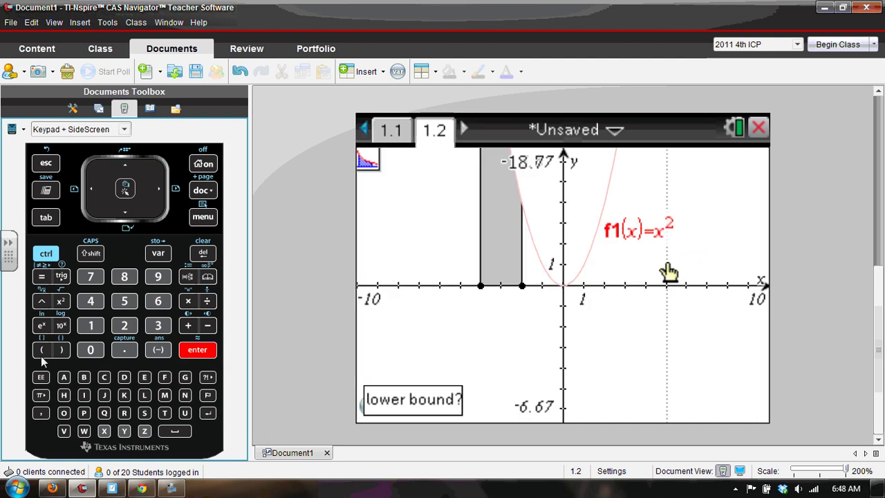
# Enter -2 as the lower bound and 4 as the upper bound, shading a region valued 24
pyautogui.click(42, 350)
pyautogui.write('-2')
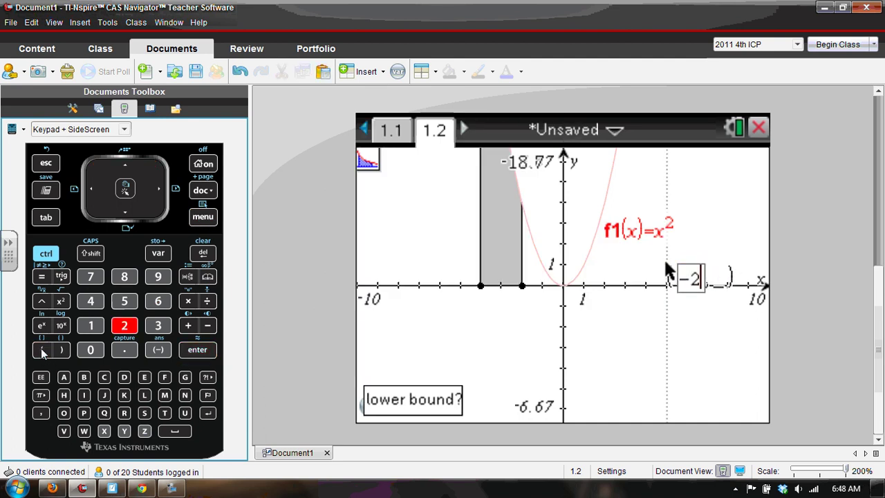
pyautogui.press('Return')
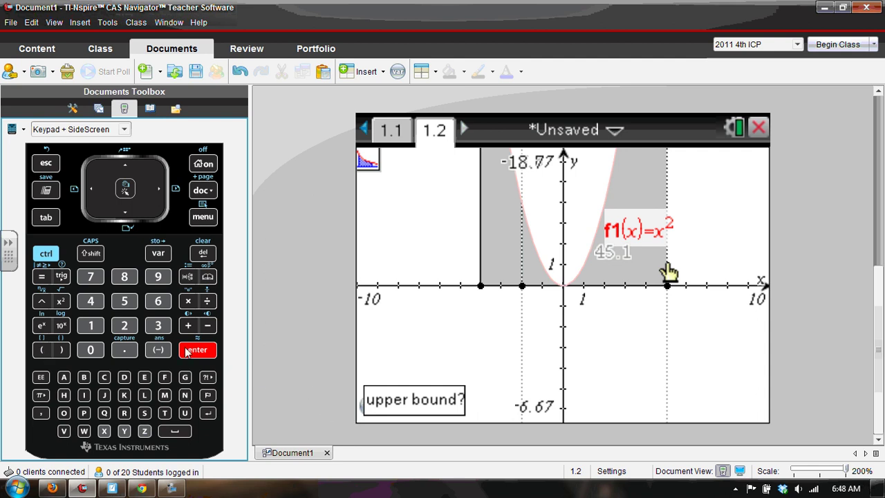
pyautogui.click(41, 351)
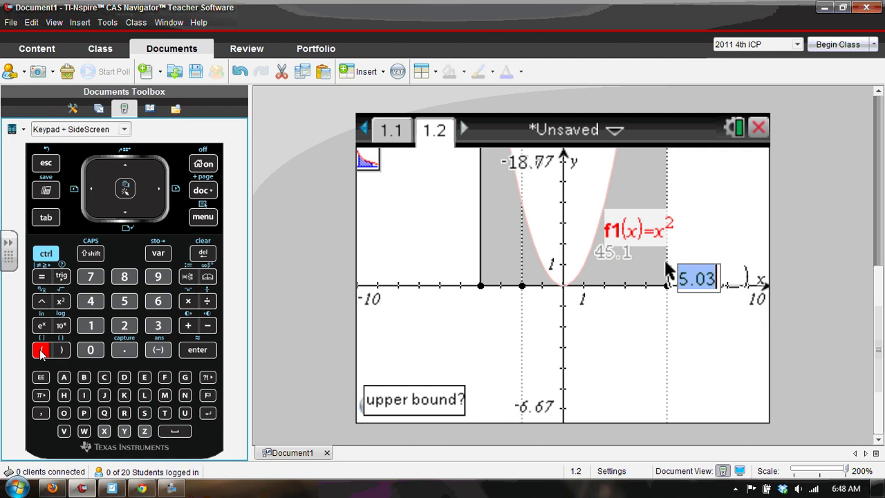
pyautogui.write('4')
pyautogui.press('Return')
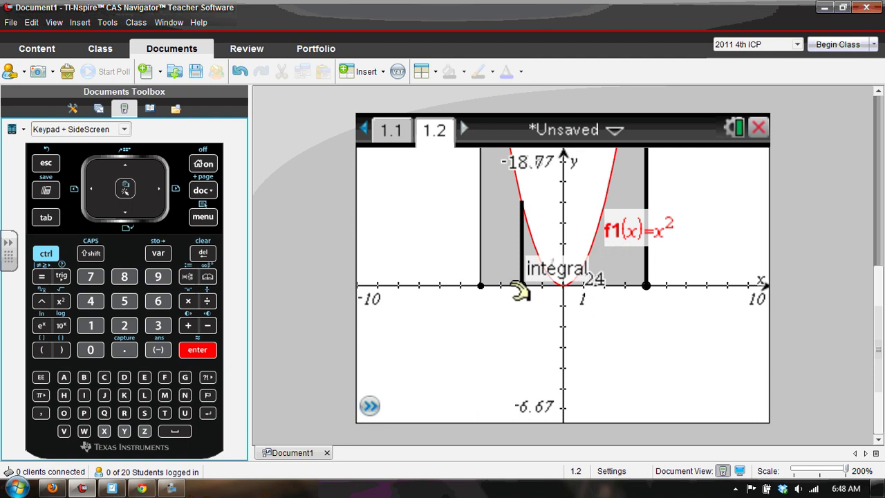
# Move the value label 24 below the x-axis and fill the x=-2 to x=4 region Dodger Blue
pyautogui.click(602, 275)
pyautogui.moveTo(607, 274); pyautogui.dragTo(629, 331)
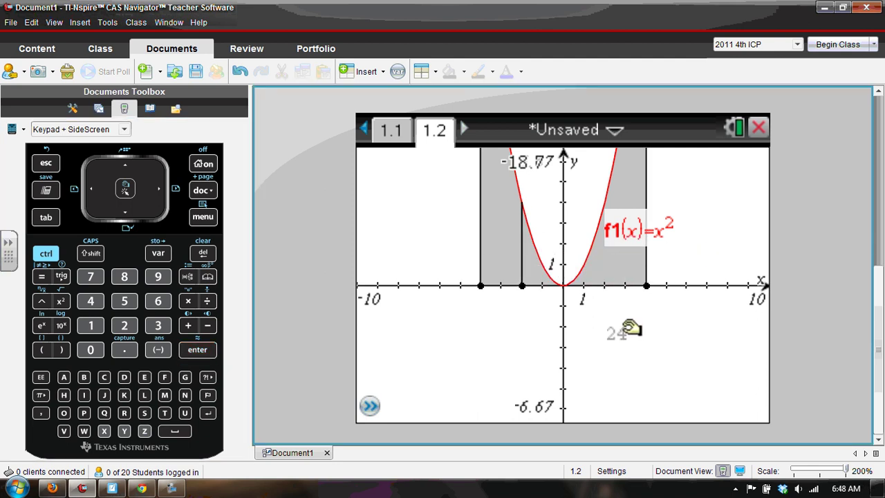
pyautogui.rightClick(652, 265)
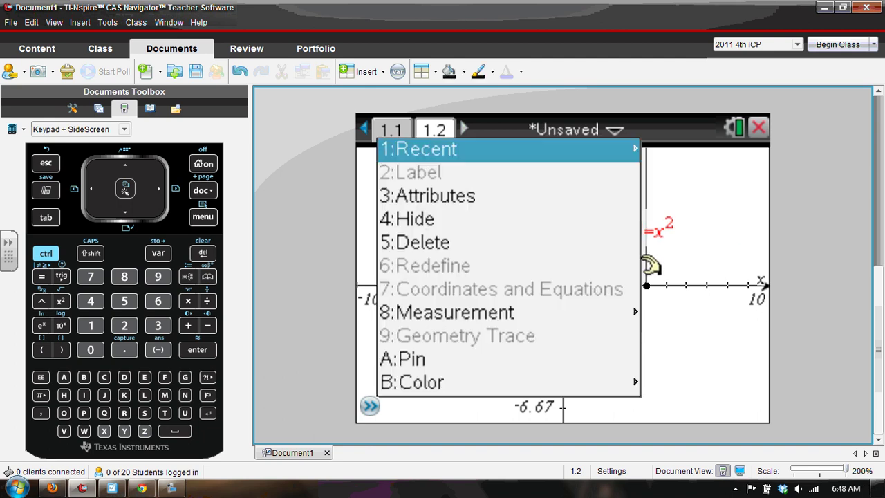
pyautogui.press('Up')
pyautogui.press('Right')
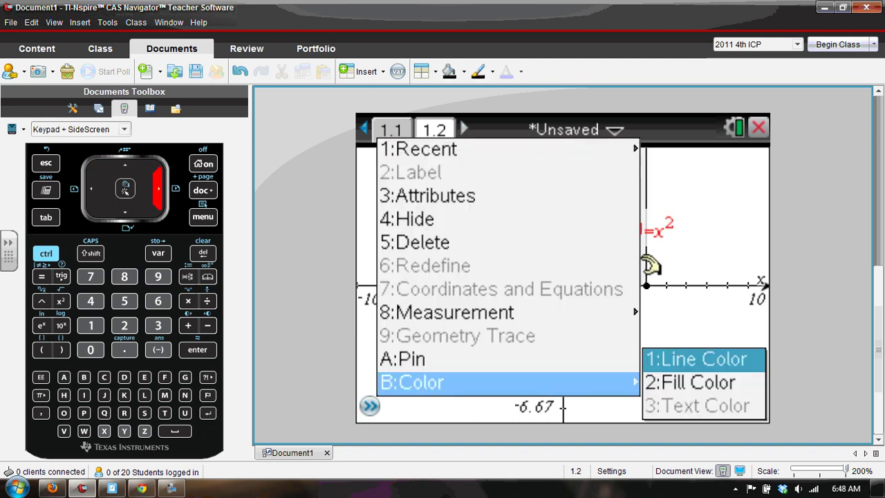
pyautogui.press('Down')
pyautogui.press('Return')
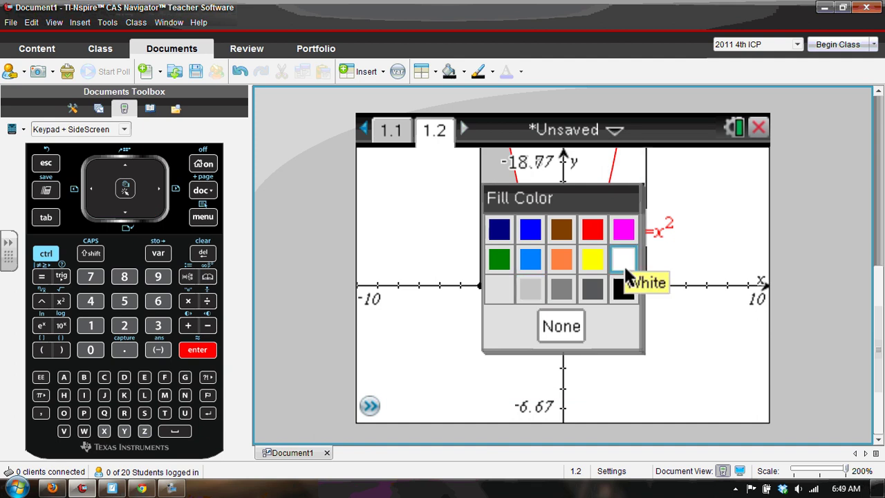
pyautogui.click(529, 260)
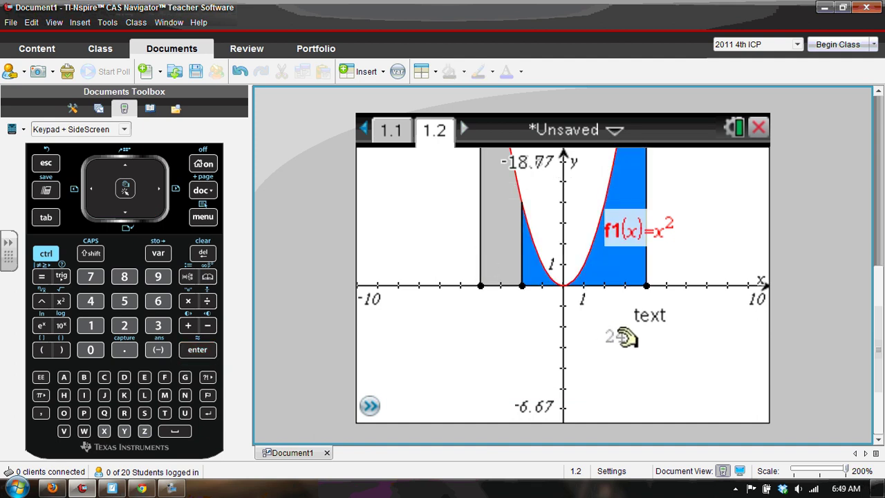
pyautogui.moveTo(620, 338)
pyautogui.mouseDown()
pyautogui.moveTo(627, 279)
pyautogui.moveTo(628, 365)
pyautogui.moveTo(630, 340)
pyautogui.mouseUp()
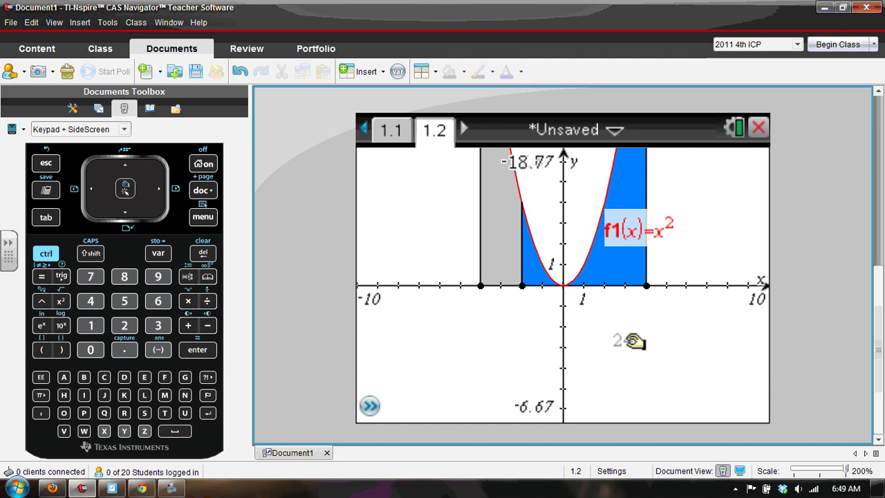
# Drag the integral bounds to about x=1.1 and x=2.6, giving a thin strip valued -5.31
pyautogui.rightClick(624, 340)
pyautogui.press('Escape')
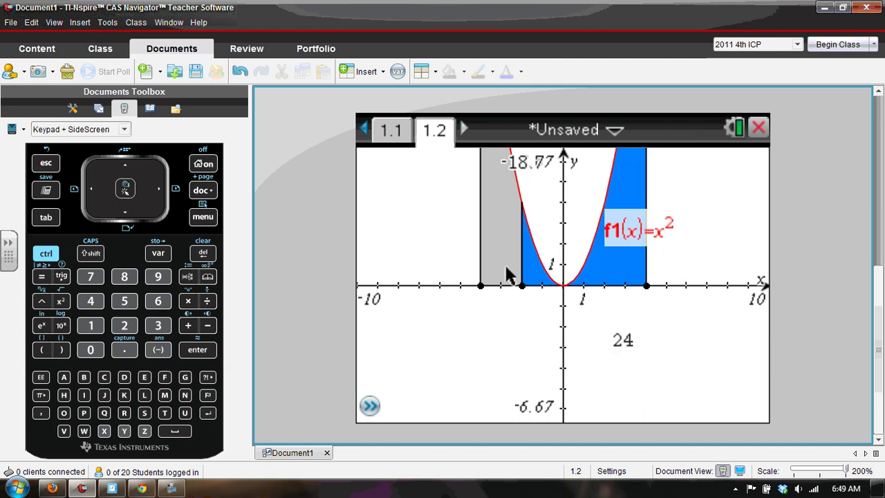
pyautogui.moveTo(522, 284)
pyautogui.mouseDown()
pyautogui.moveTo(664, 283)
pyautogui.moveTo(569, 282)
pyautogui.moveTo(608, 283)
pyautogui.moveTo(600, 284)
pyautogui.mouseUp()
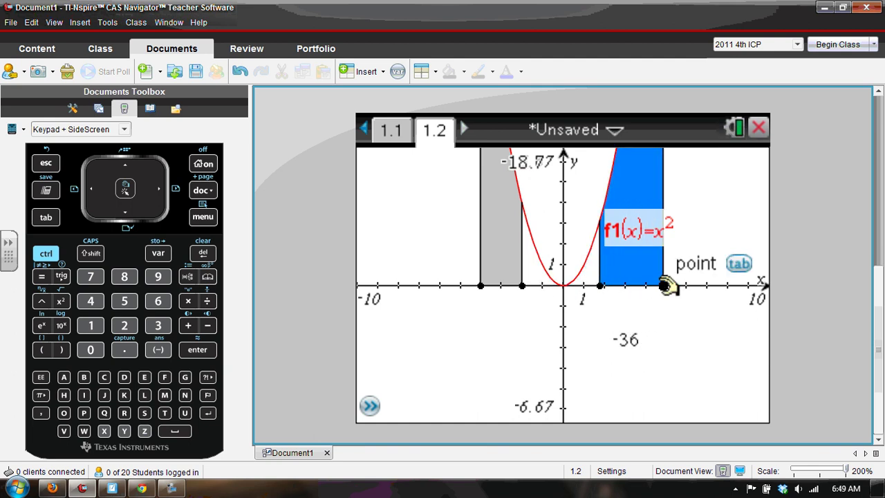
pyautogui.moveTo(664, 284); pyautogui.dragTo(626, 283)
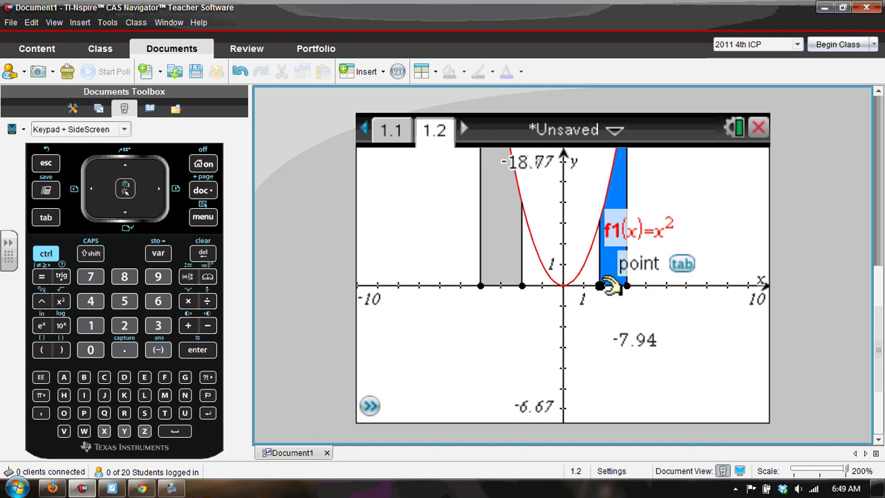
pyautogui.moveTo(603, 285)
pyautogui.mouseDown()
pyautogui.moveTo(585, 284)
pyautogui.moveTo(624, 285)
pyautogui.mouseUp()
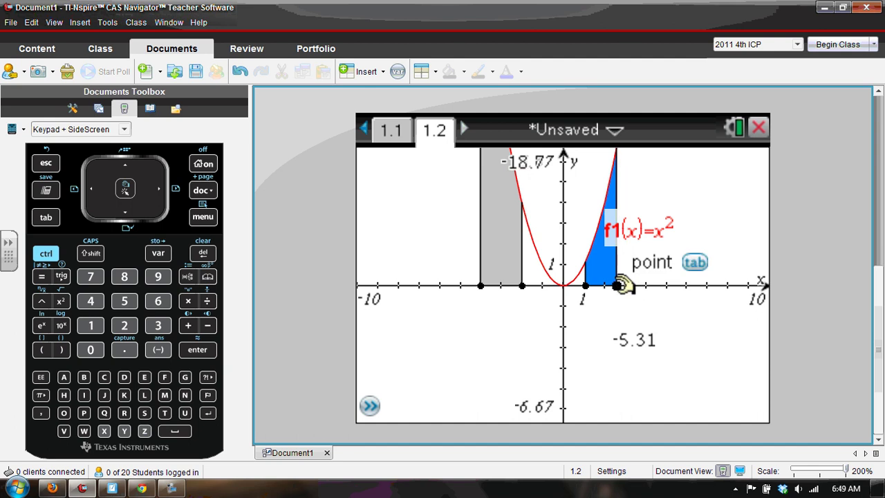
# Redefine a bound point so it sits on the x-axis, then slide it along the axis
pyautogui.rightClick(618, 285)
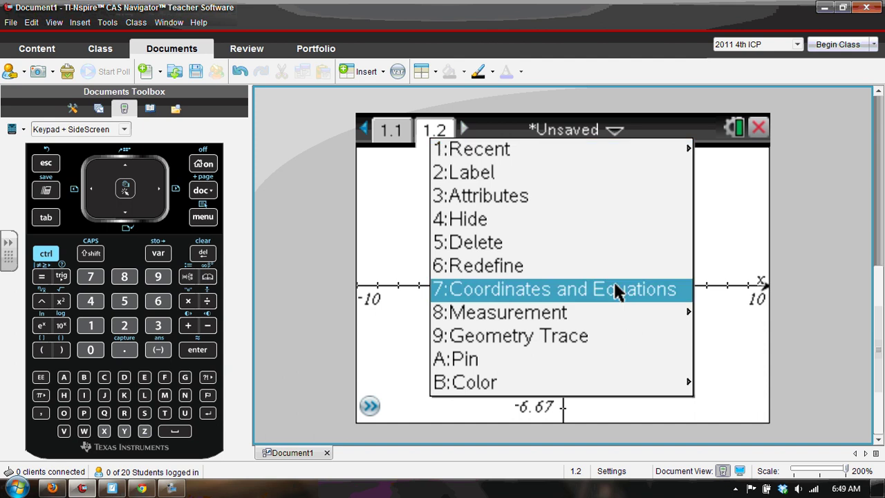
pyautogui.click(553, 271)
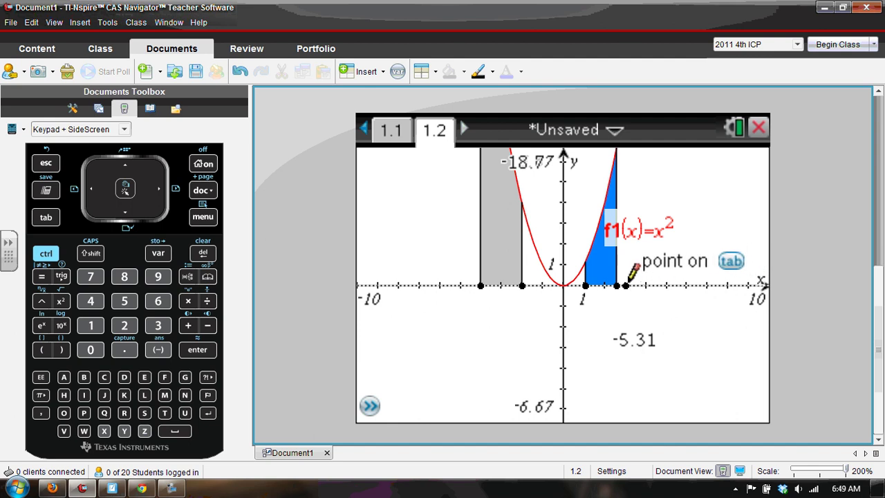
pyautogui.click(627, 284)
pyautogui.moveTo(628, 281); pyautogui.dragTo(557, 280)
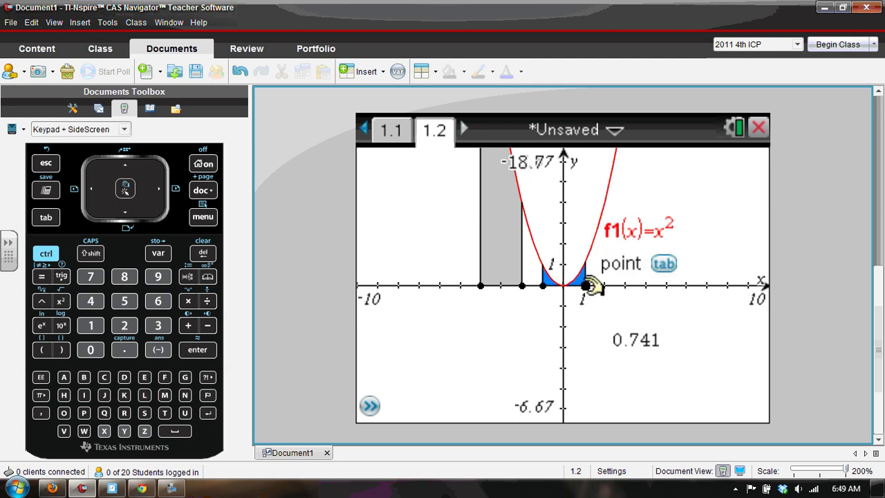
# Delete the extra point and drag the bounds to x=1 and x=2, giving the value 2.33
pyautogui.rightClick(584, 280)
pyautogui.press('Down')
pyautogui.press('Down')
pyautogui.press('Down')
pyautogui.press('Down')
pyautogui.press('Return')
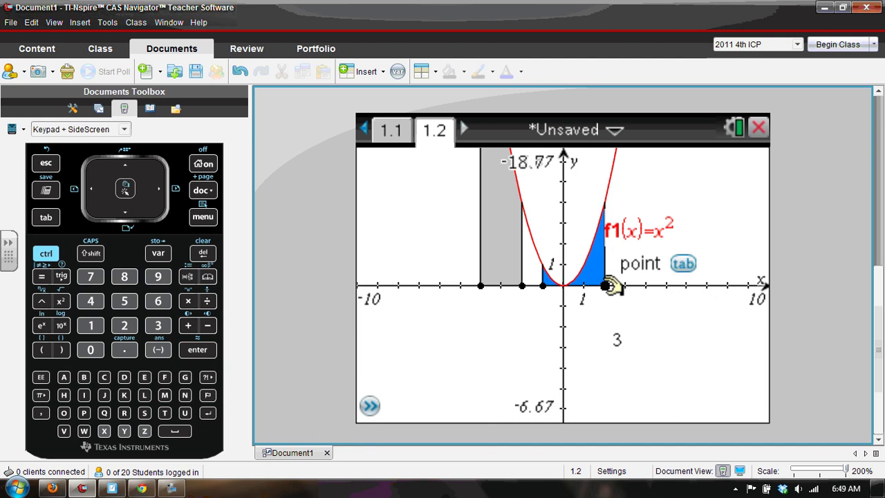
pyautogui.moveTo(612, 283)
pyautogui.mouseDown()
pyautogui.moveTo(652, 283)
pyautogui.moveTo(589, 281)
pyautogui.moveTo(607, 278)
pyautogui.mouseUp()
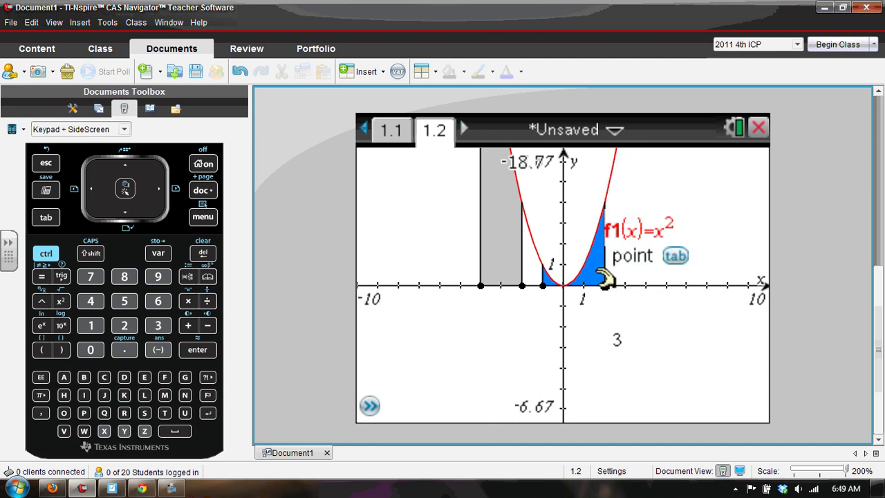
pyautogui.moveTo(543, 282)
pyautogui.mouseDown()
pyautogui.moveTo(624, 289)
pyautogui.moveTo(587, 283)
pyautogui.mouseUp()
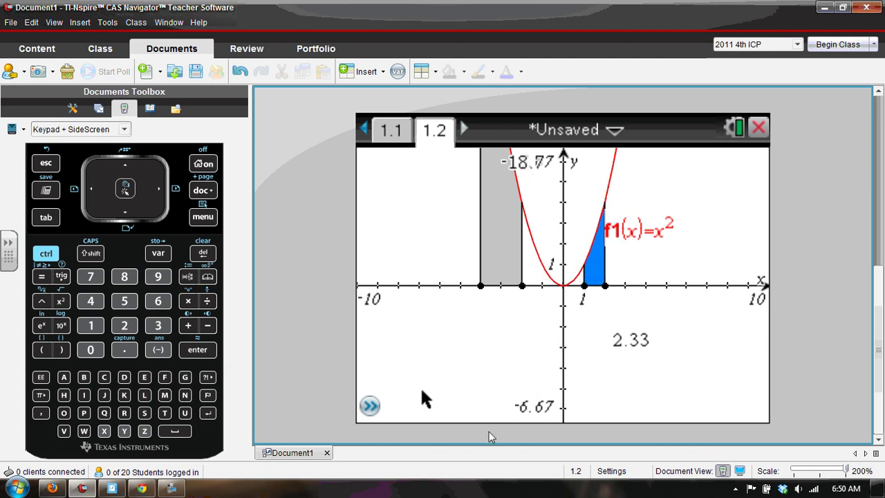
pyautogui.click(172, 488)
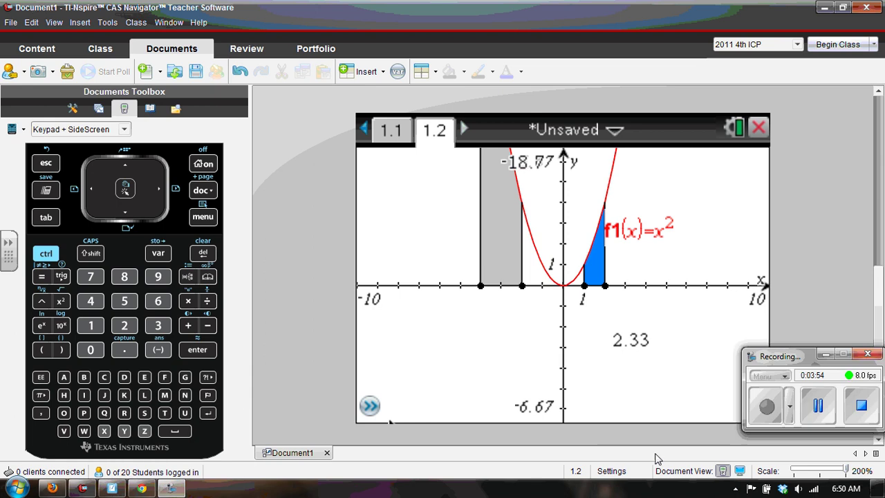